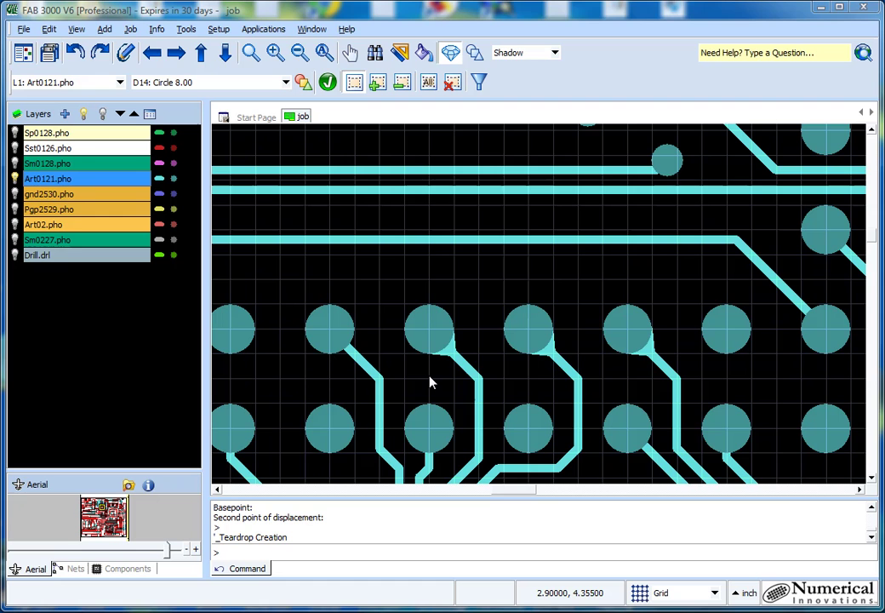
Window-select the four pads left of centre, then clear the selection.
scroll(439, 375, down, 2)
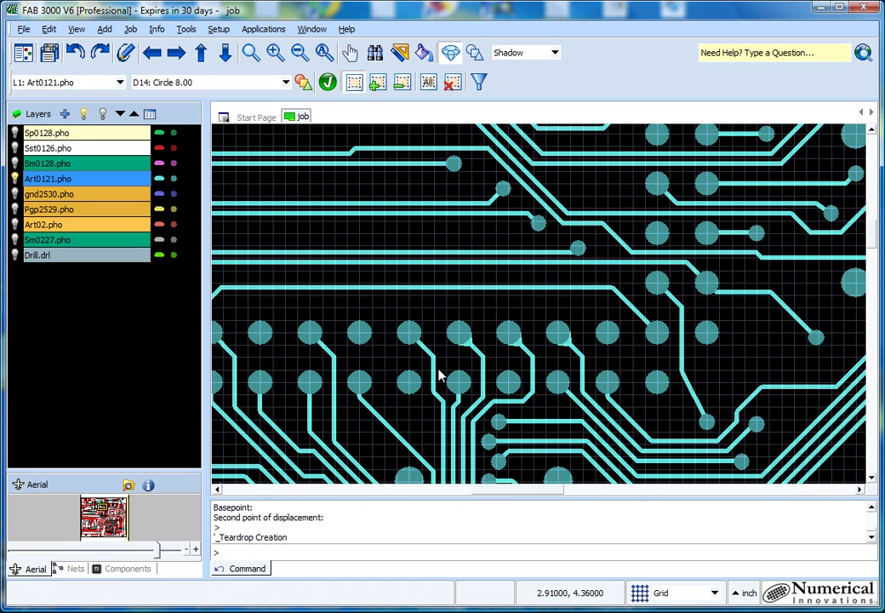
scroll(386, 366, up, 2)
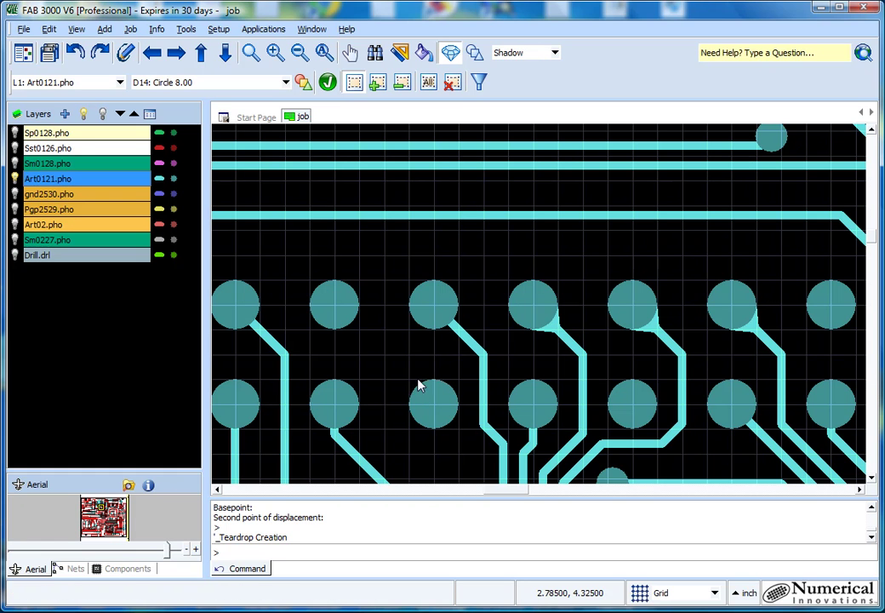
mouse_move(290, 251)
mouse_down()
mouse_move(546, 368)
mouse_move(474, 415)
mouse_move(463, 447)
mouse_move(474, 453)
mouse_up()
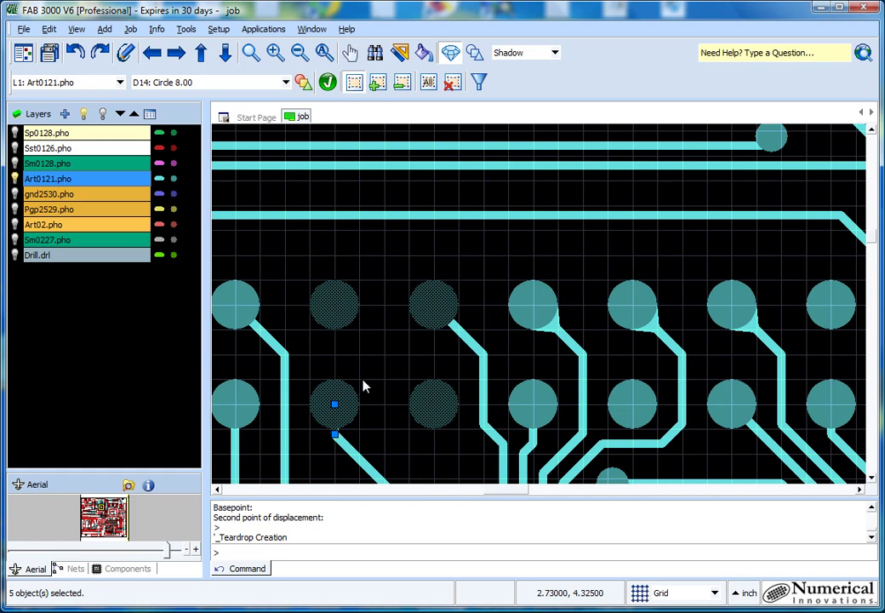
key(Escape)
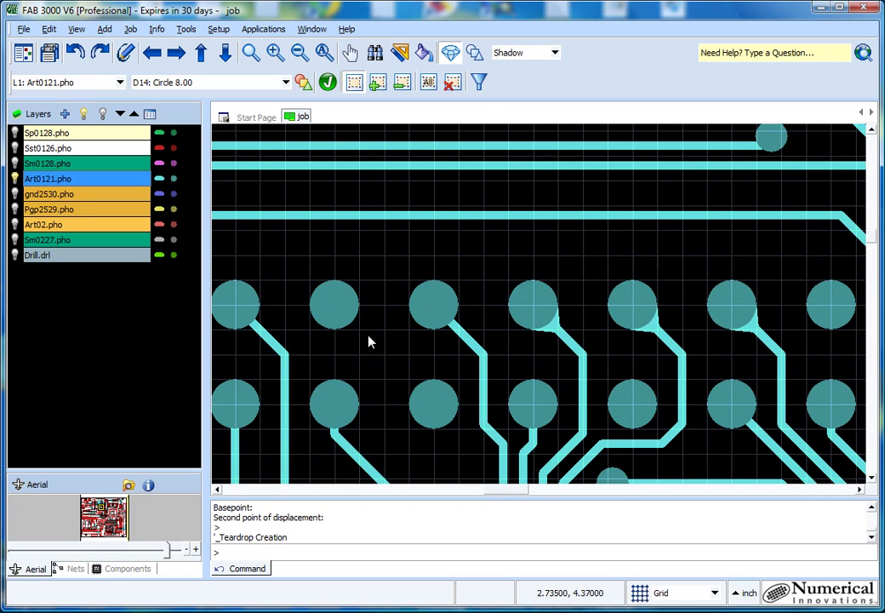
Uncheck Trace, Drill, Mill, Polygon and Text in the Selection Filter, then window-select the four pads.
click(479, 81)
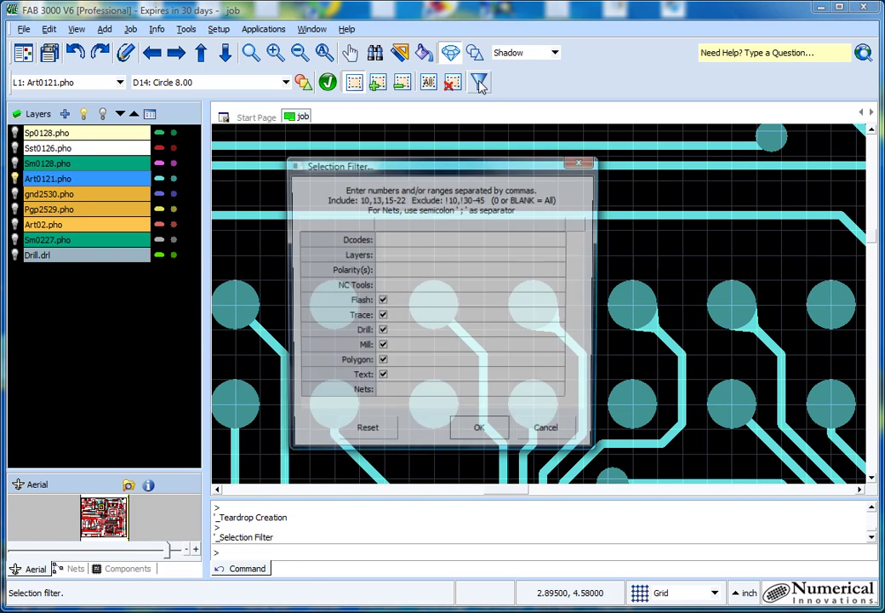
click(382, 316)
click(383, 331)
click(382, 347)
click(382, 362)
click(382, 377)
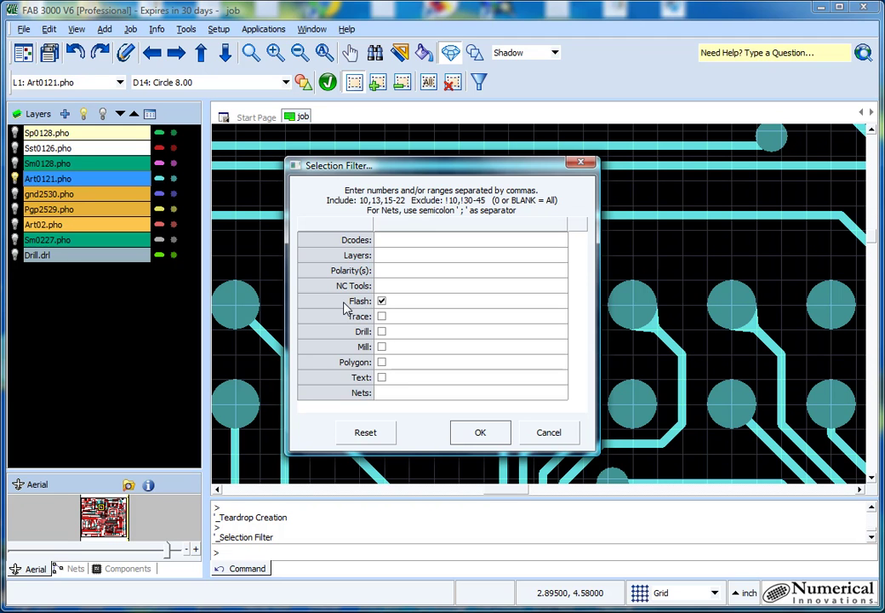
click(481, 433)
mouse_move(275, 242)
mouse_down()
mouse_move(663, 385)
mouse_move(694, 462)
mouse_move(691, 454)
mouse_move(521, 450)
mouse_move(492, 456)
mouse_move(509, 470)
mouse_up()
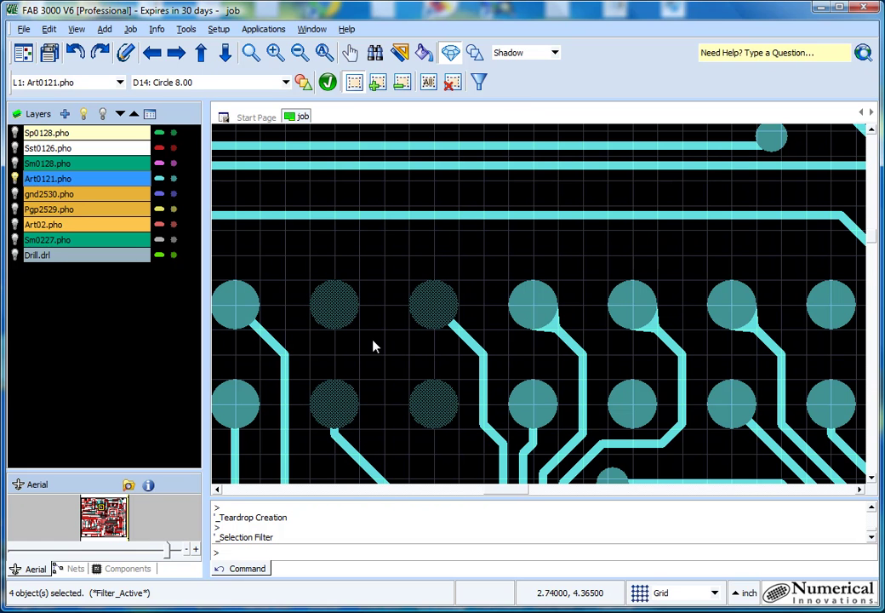
click(480, 80)
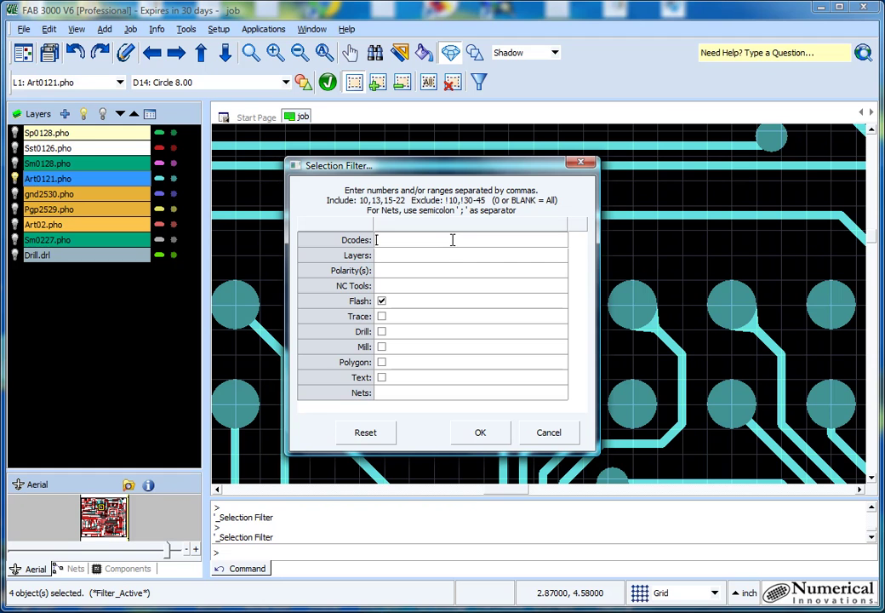
click(537, 433)
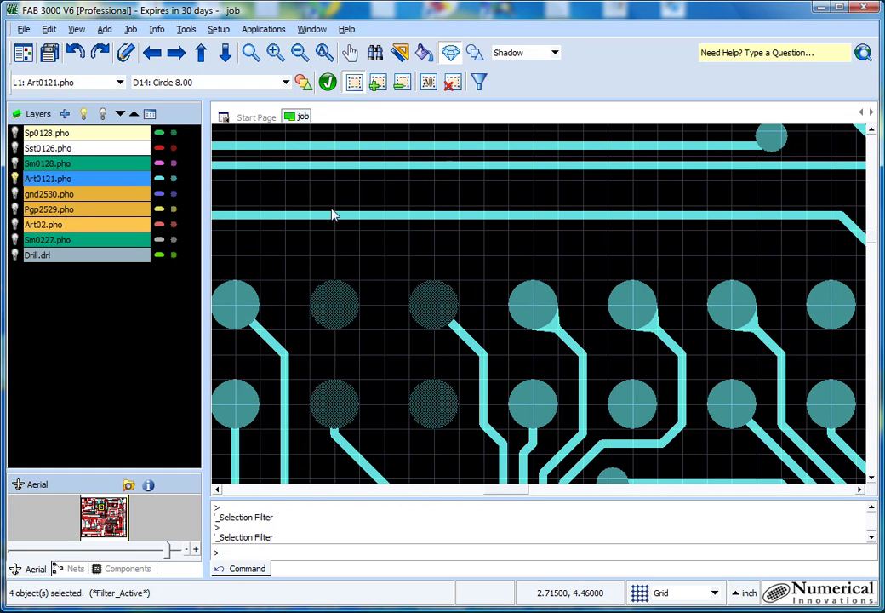
Grow the four selected pads by 4.0 mil per side with Grow/Shrink.
click(185, 29)
mouse_move(223, 63)
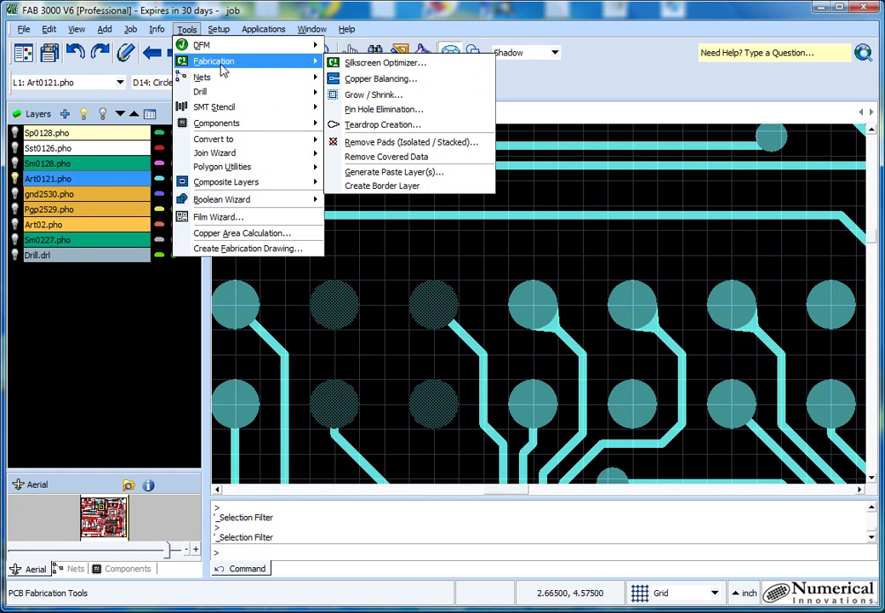
click(387, 94)
double_click(450, 269)
text(15.0)
key(BackSpace)
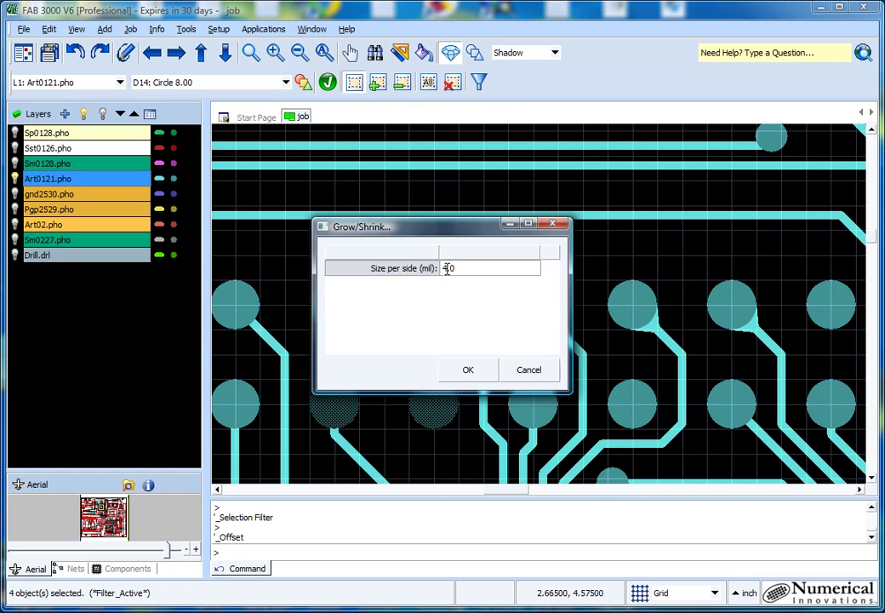
click(473, 371)
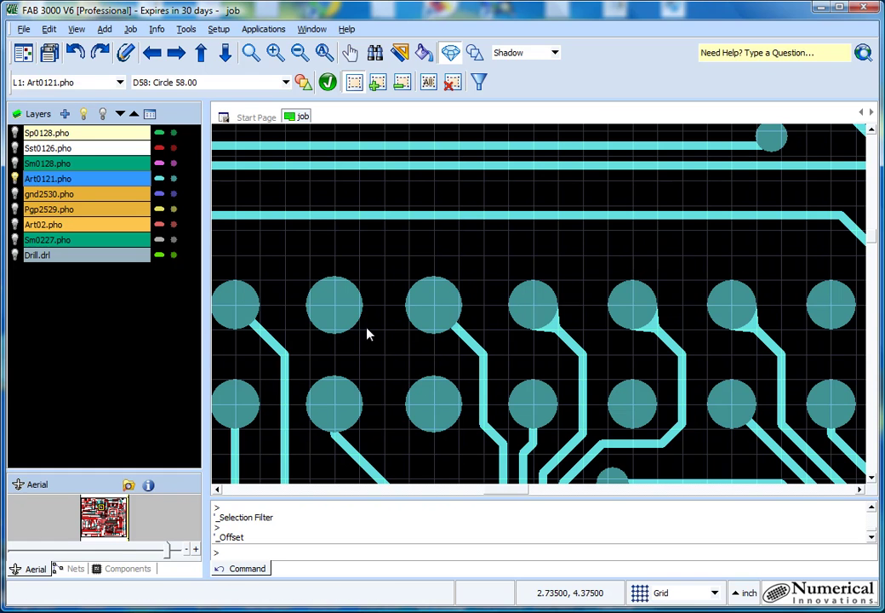
Inspect a grown pad to confirm it uses the 58-mil D58 aperture, then open the Aperture Table.
click(356, 327)
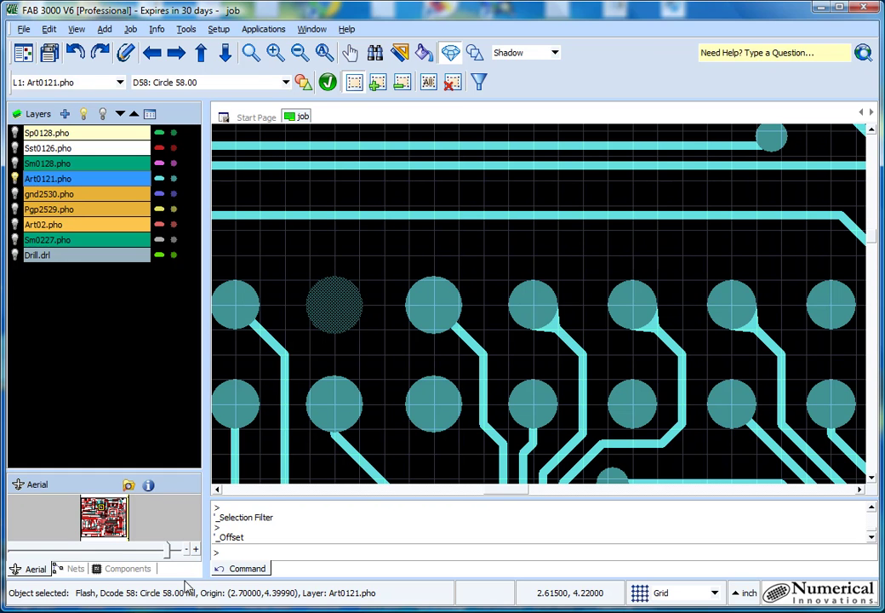
click(385, 310)
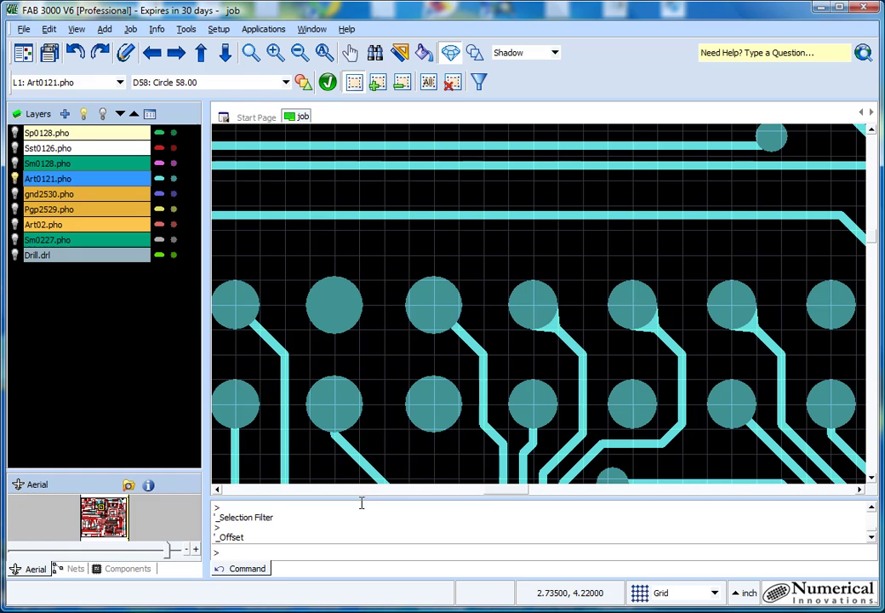
click(354, 332)
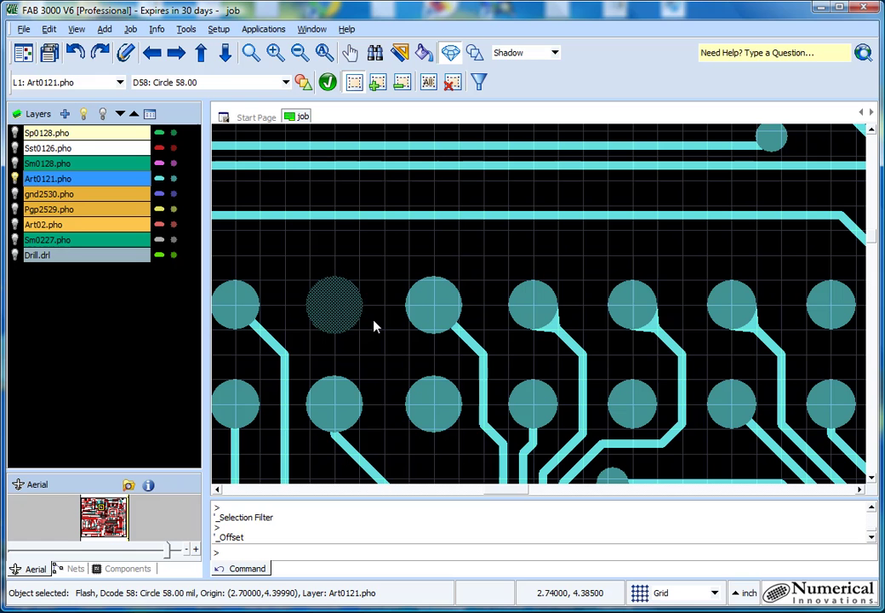
key(Escape)
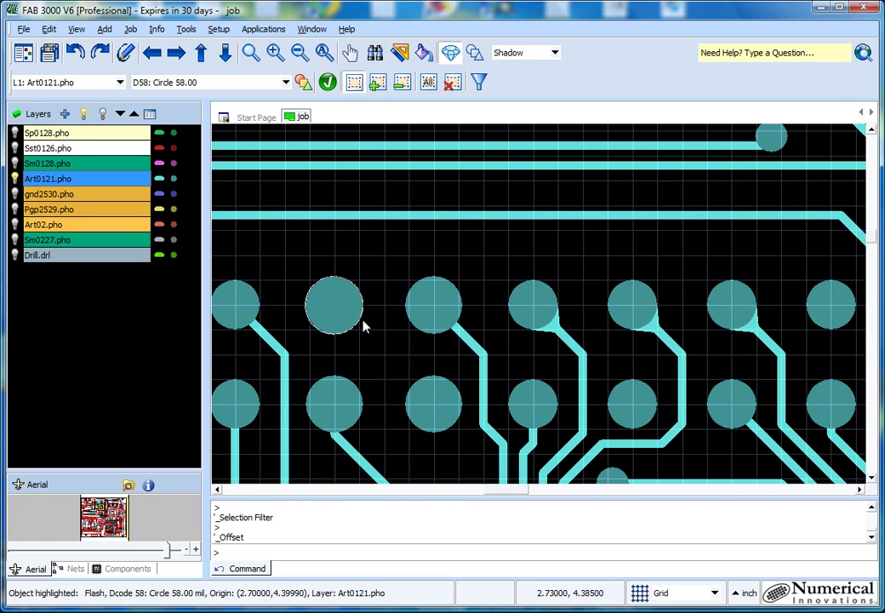
click(303, 82)
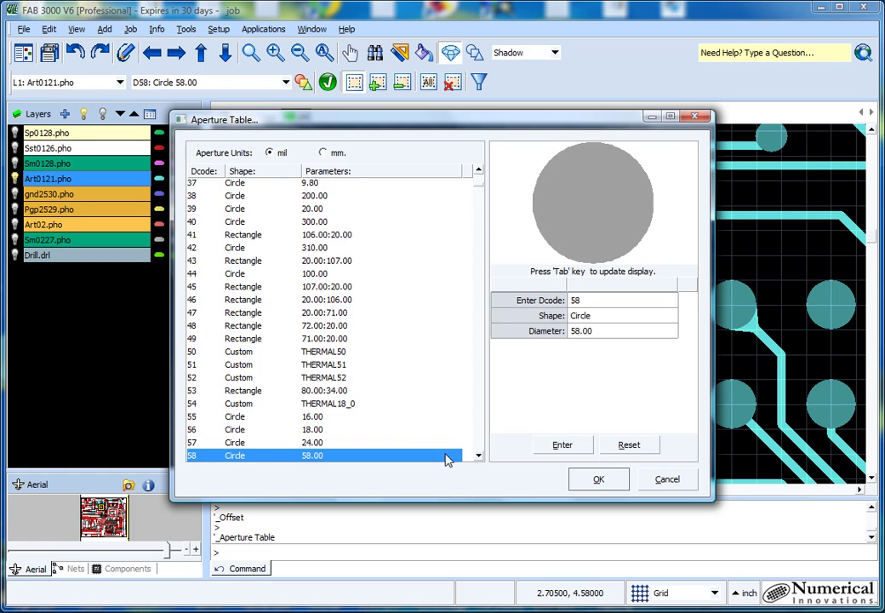
Browse the unused Dcode slots 59–61 in the Aperture Table, returning to Dcode 60.
double_click(479, 457)
click(479, 457)
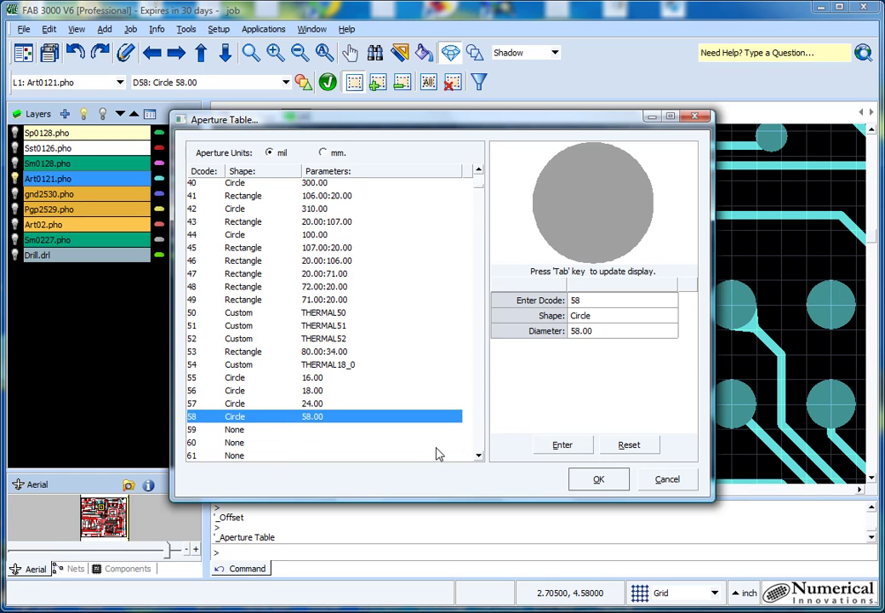
click(286, 429)
click(283, 444)
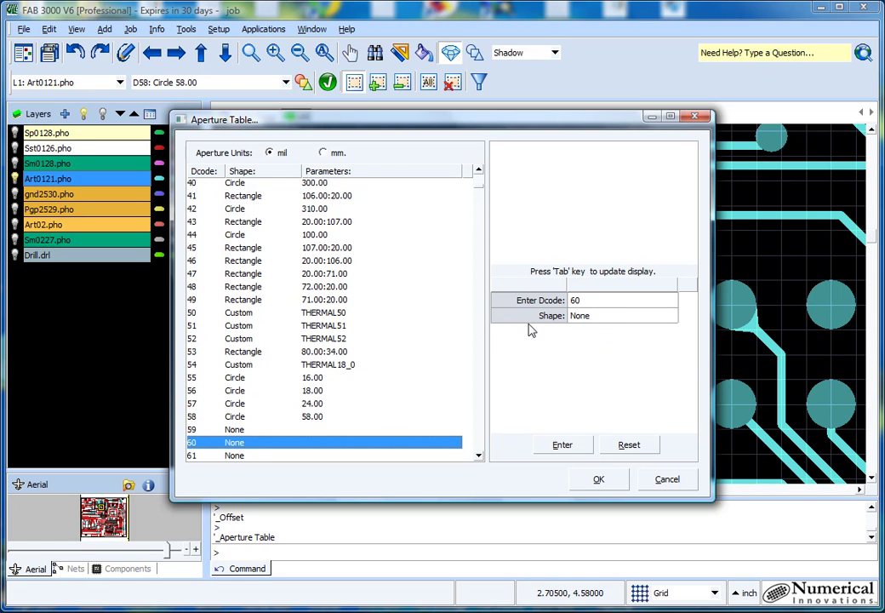
click(249, 455)
scroll(402, 309, down, 1)
scroll(401, 306, down, 2)
scroll(357, 357, up, 1)
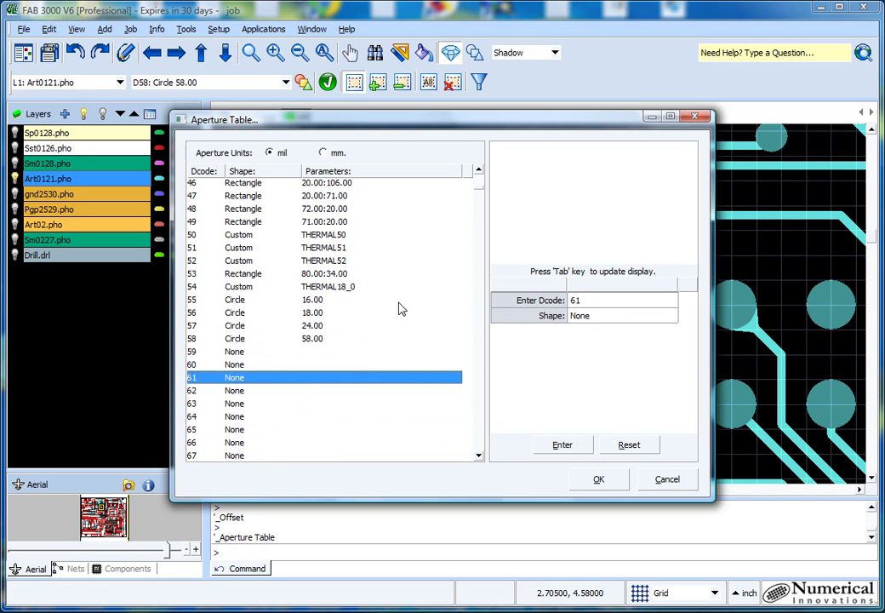
click(289, 365)
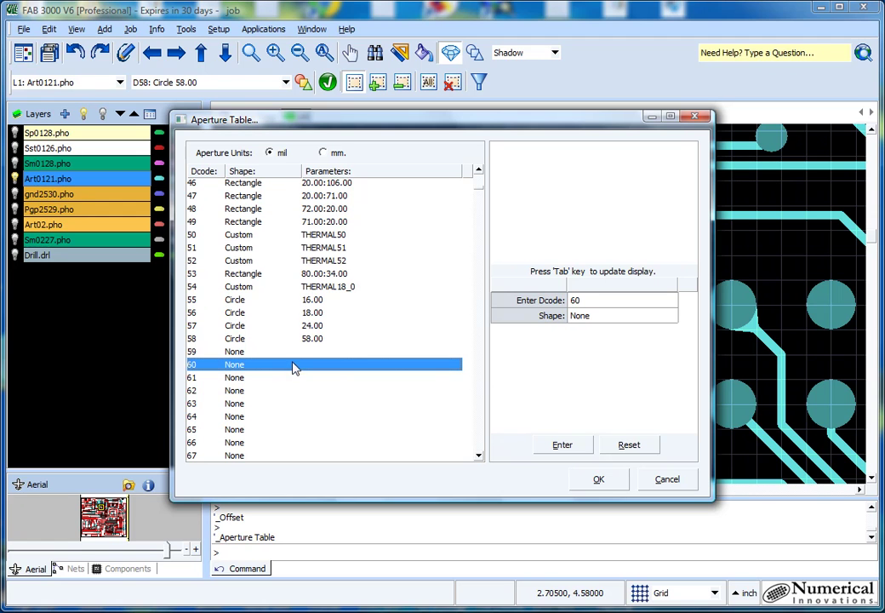
Set the aperture shape to Diamond with width and height 58.
click(598, 317)
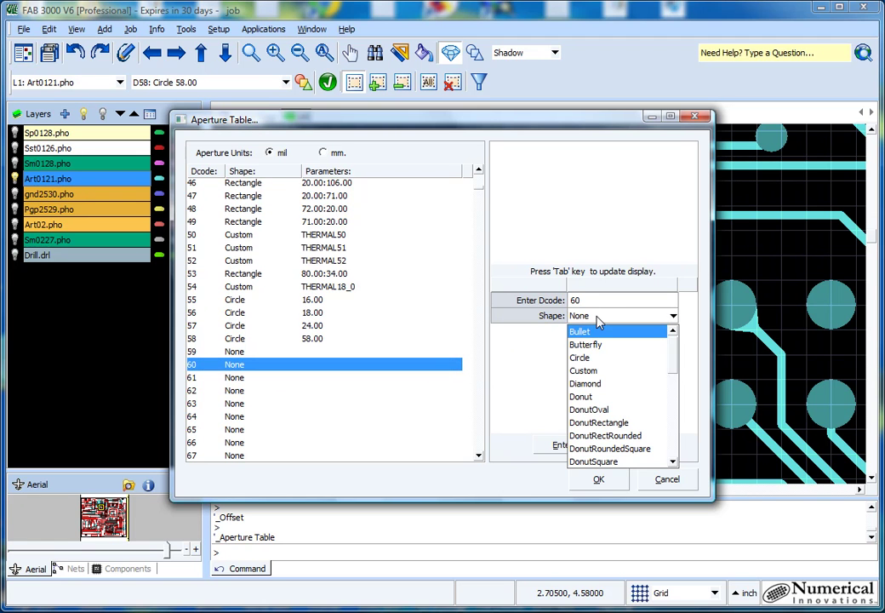
click(609, 385)
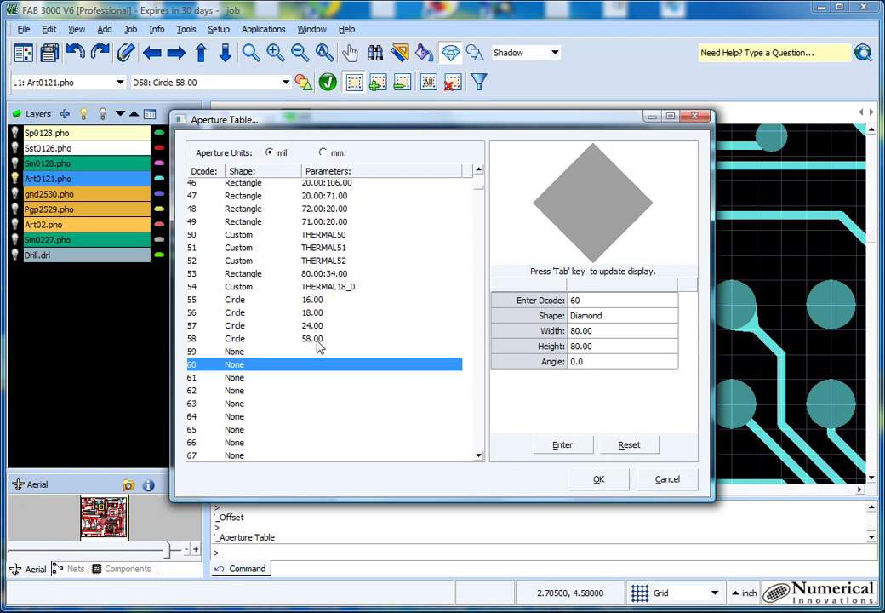
click(582, 331)
text(58)
click(581, 346)
text(58)
Switch aperture units to mil, re-enter 58 by 58, and apply the diamond to D58.
click(335, 154)
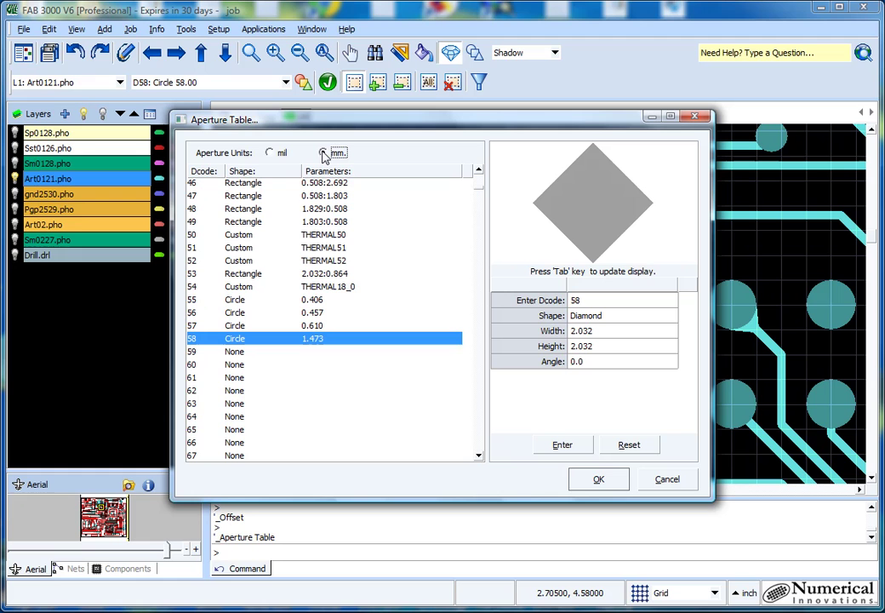
click(270, 154)
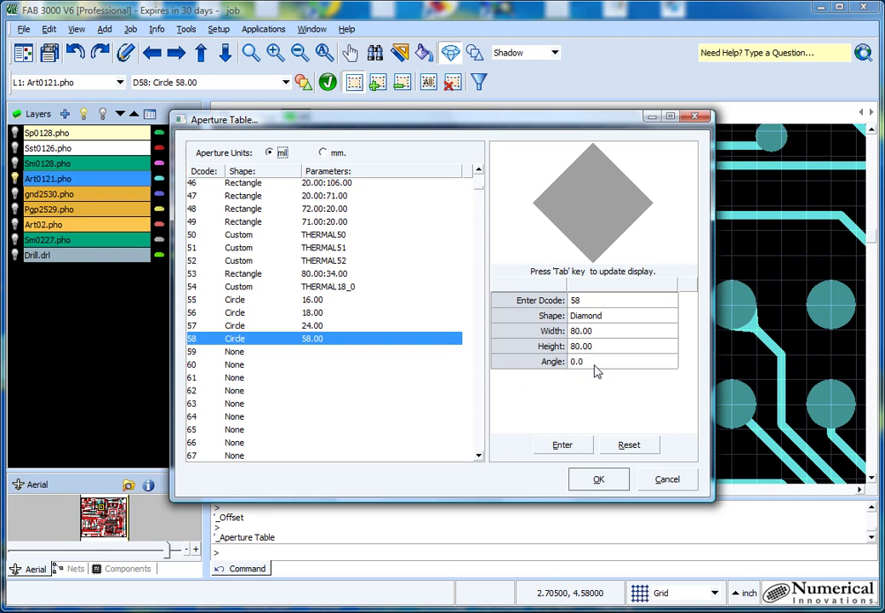
click(588, 331)
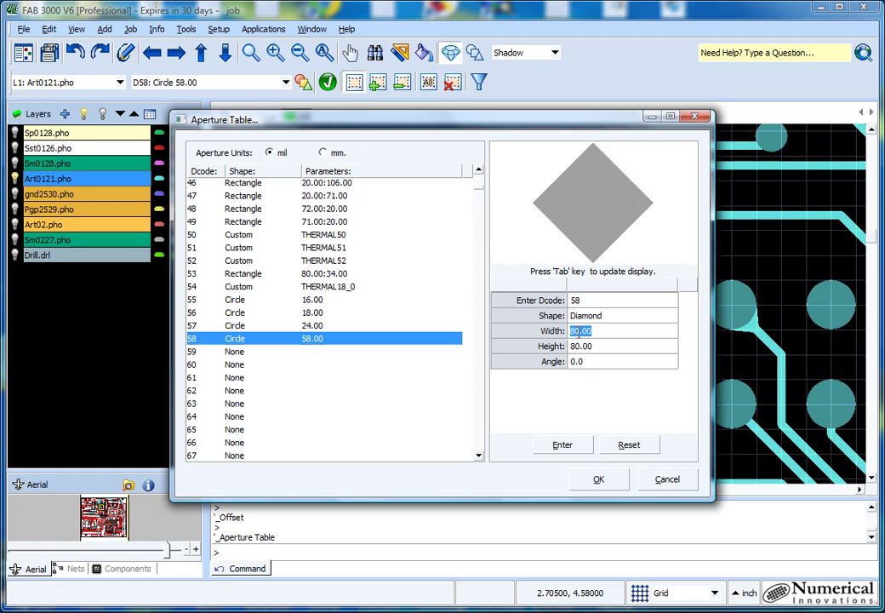
text(58)
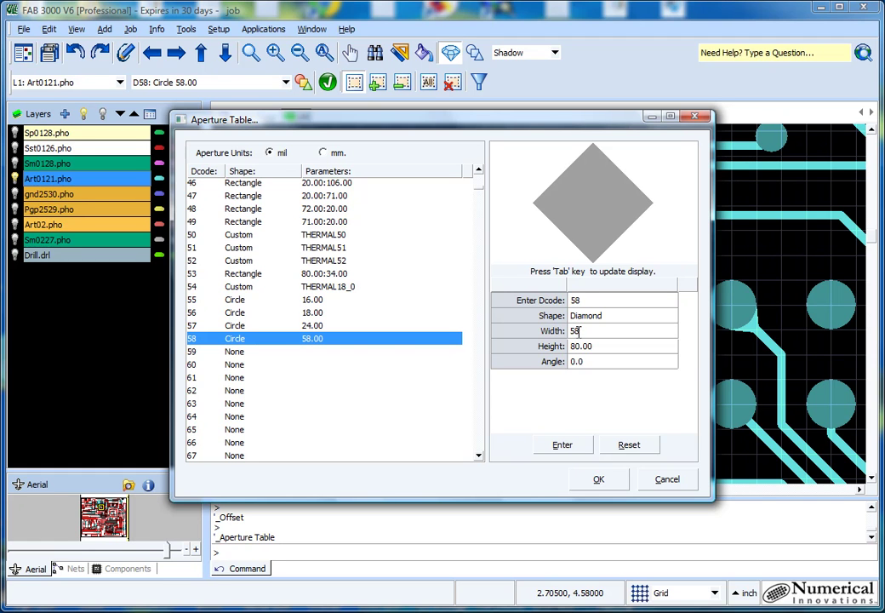
click(587, 346)
text(58)
click(562, 445)
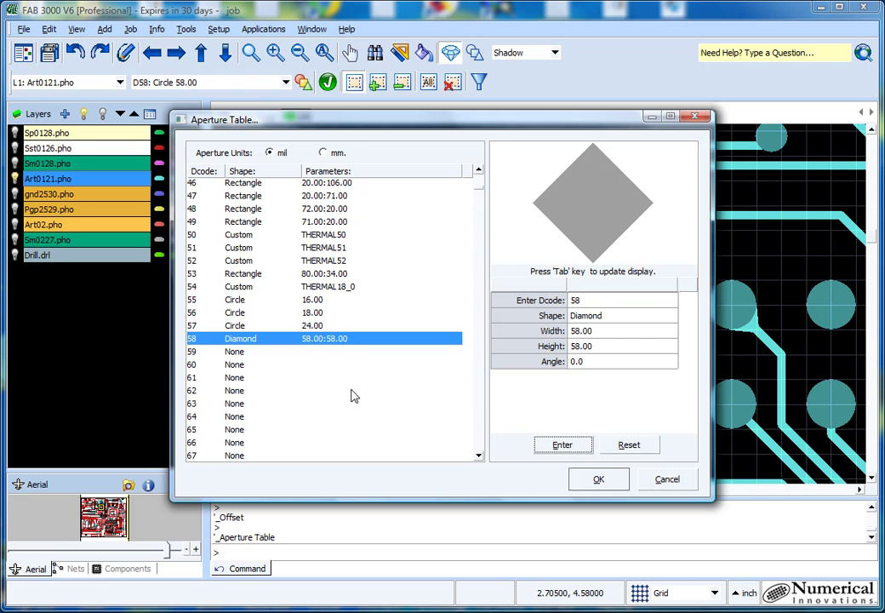
Accept the Aperture Table so the pads render as diamonds, then show all layers zoomed to the whole board.
click(596, 479)
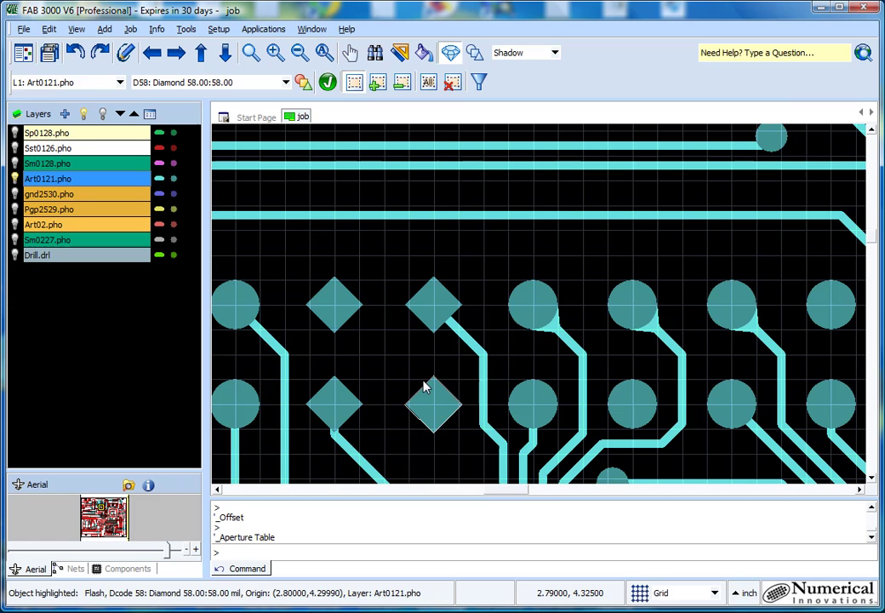
scroll(363, 357, down, 2)
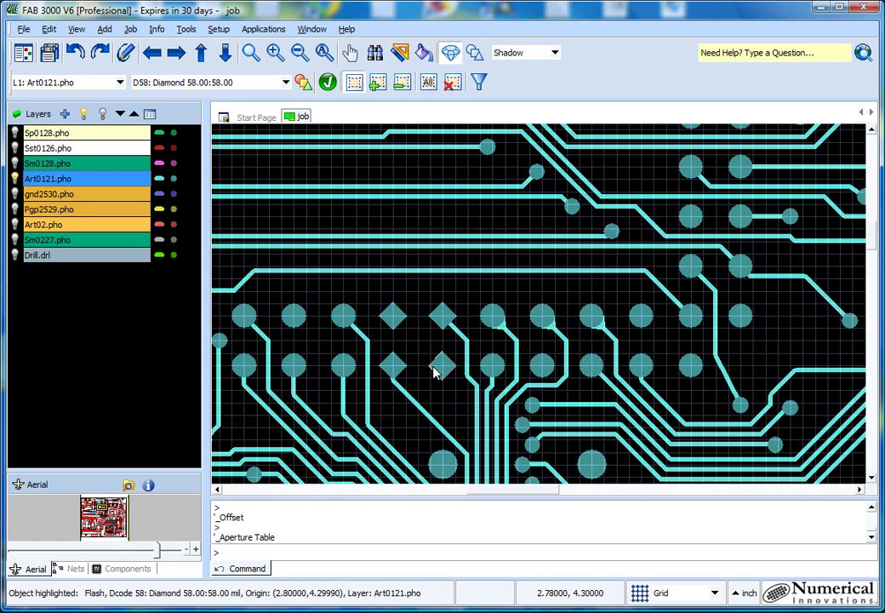
scroll(421, 336, up, 2)
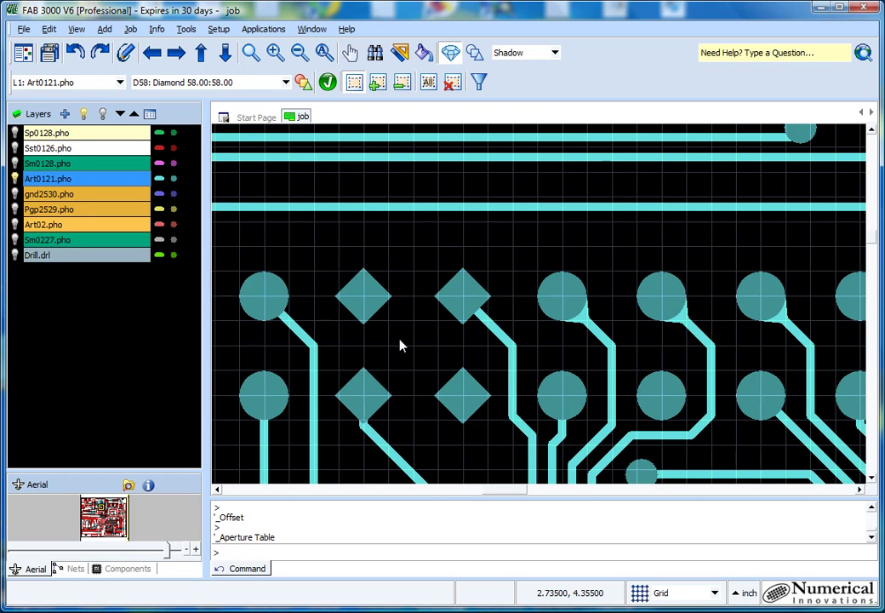
click(84, 114)
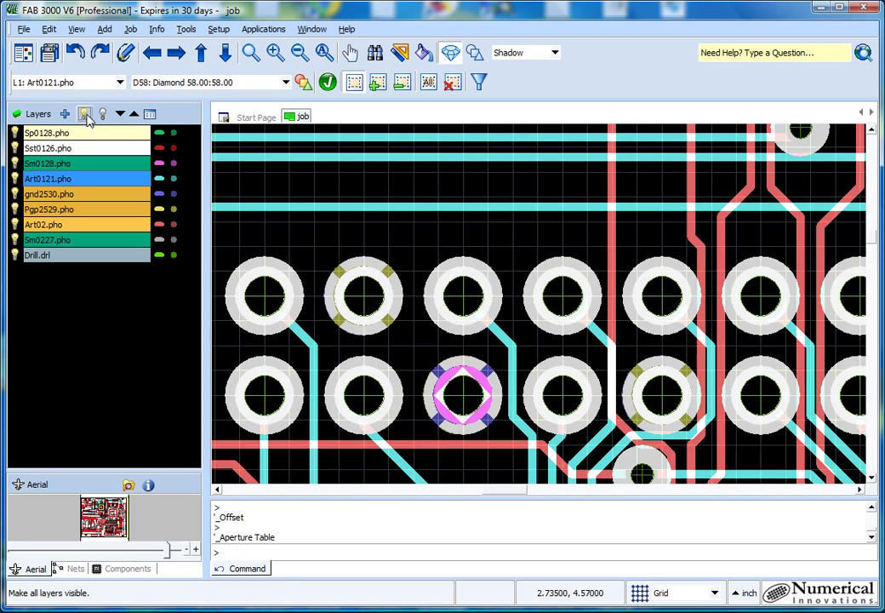
click(251, 52)
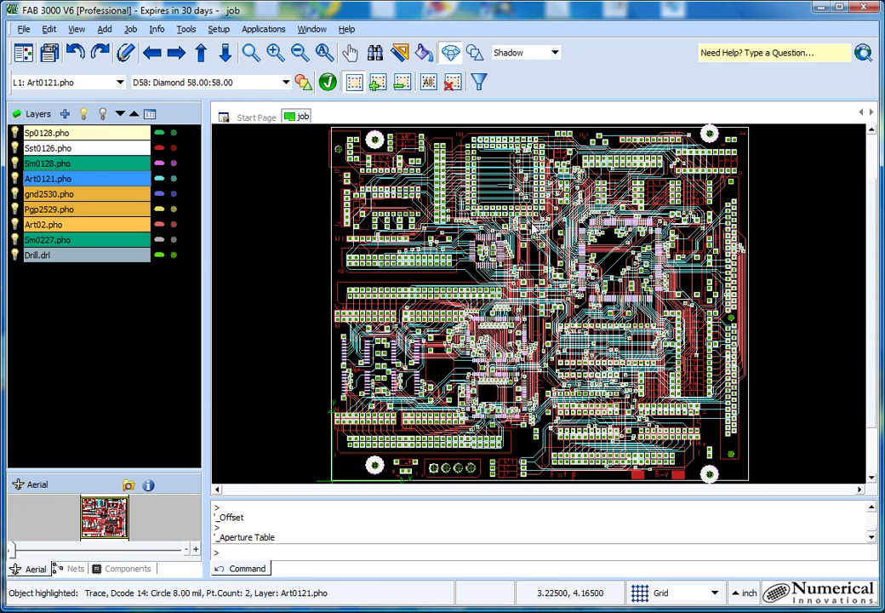
Start a DFM Check from Tools > DFM with Overwrite Existing Nets ticked and advance to the checks page.
click(185, 29)
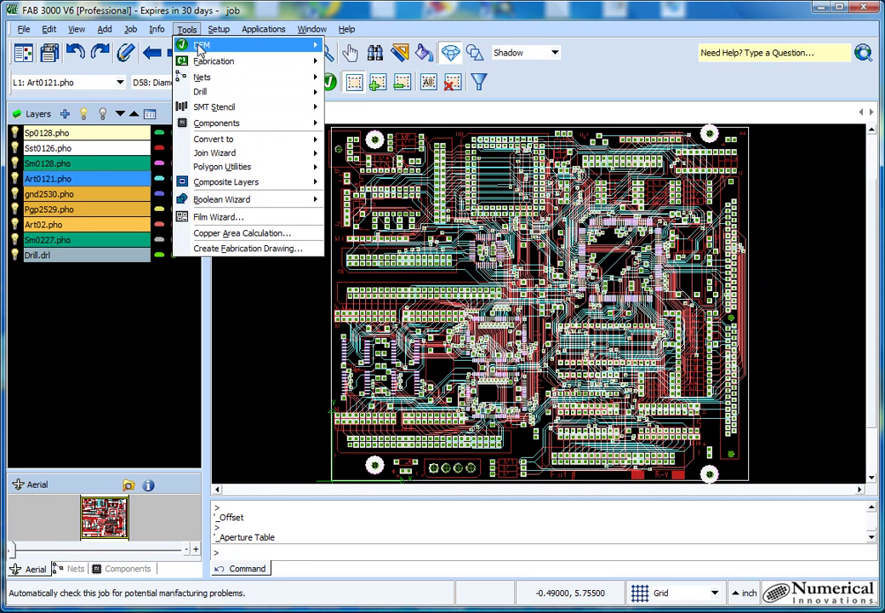
mouse_move(201, 46)
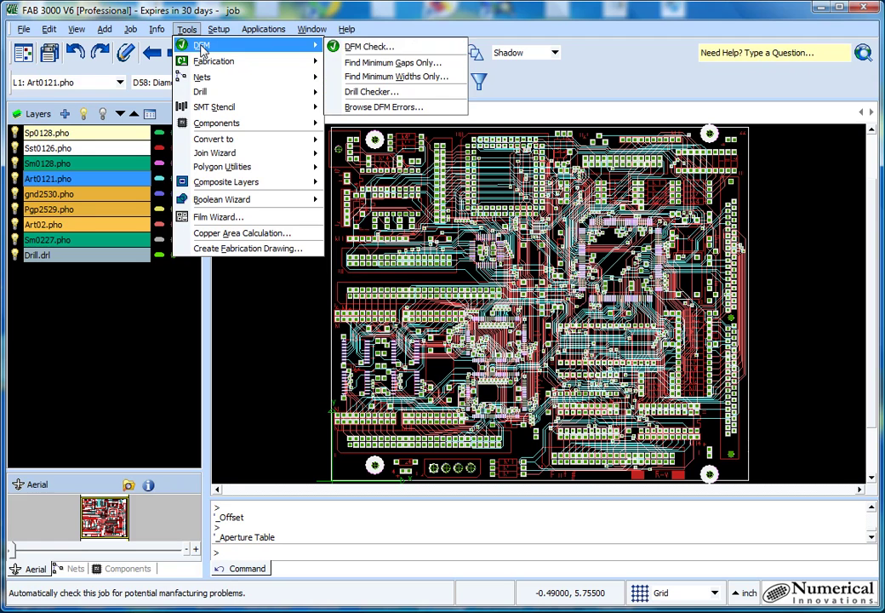
click(374, 49)
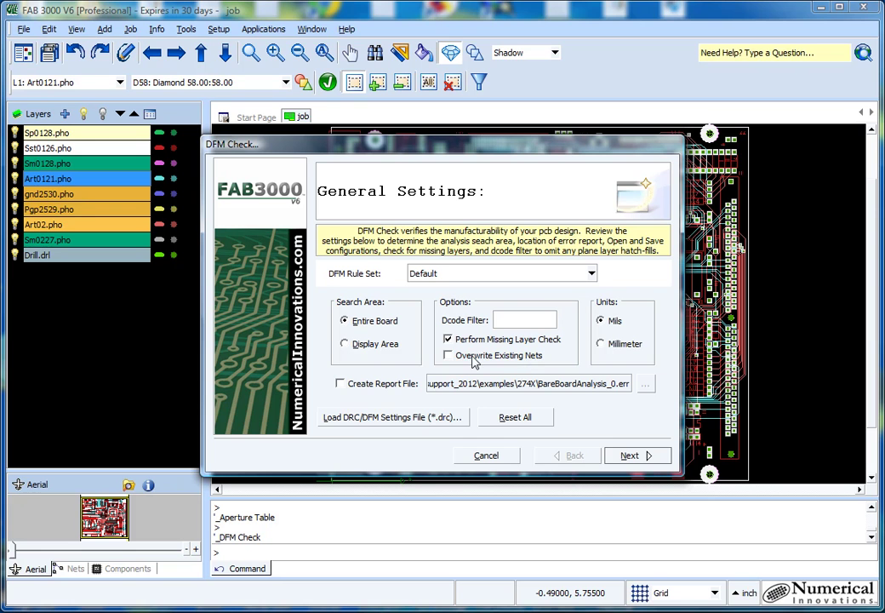
click(447, 356)
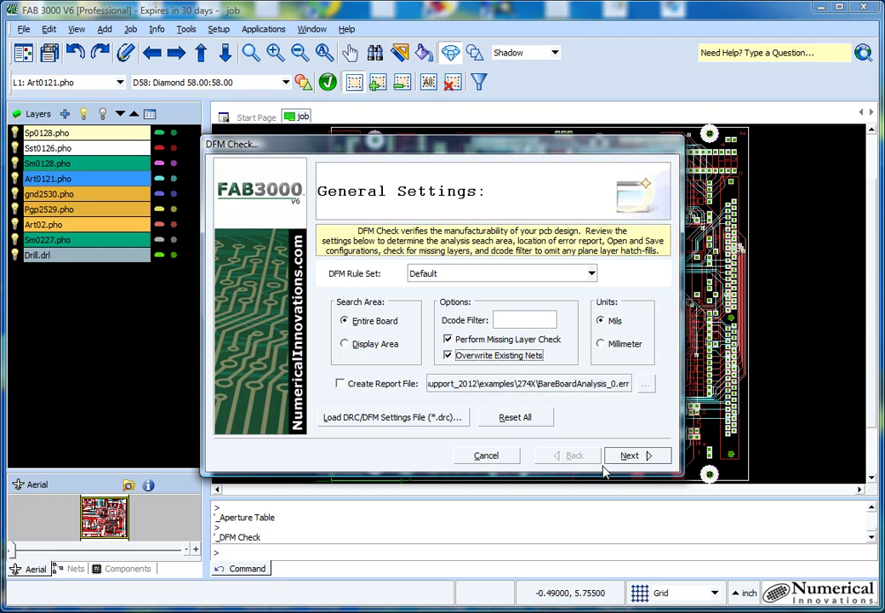
click(628, 456)
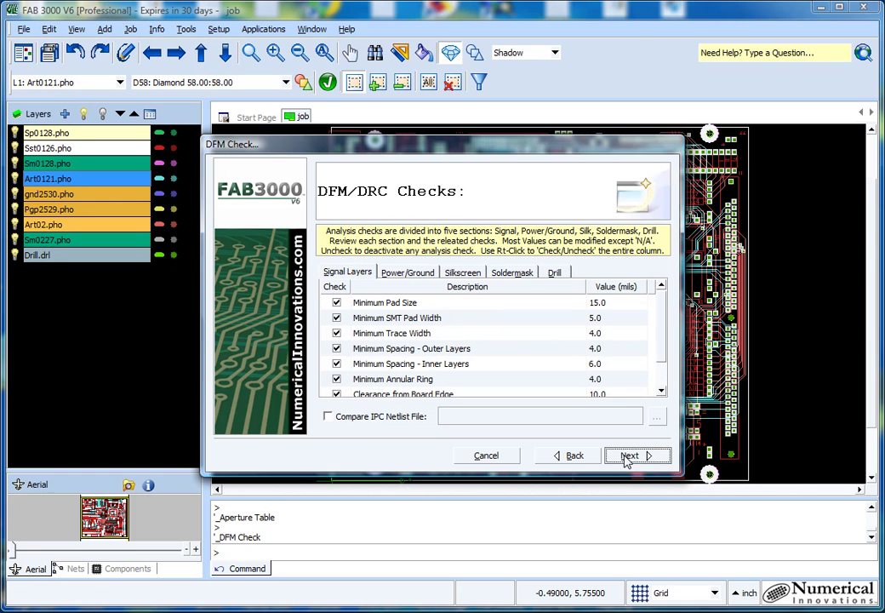
Enable Compare IPC Netlist File and choose netlist.ipc.
click(330, 418)
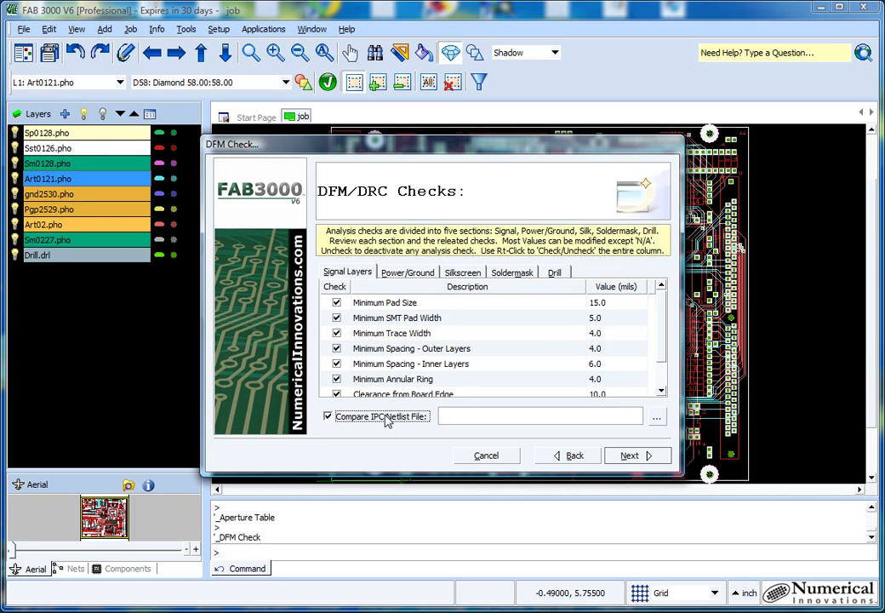
click(655, 417)
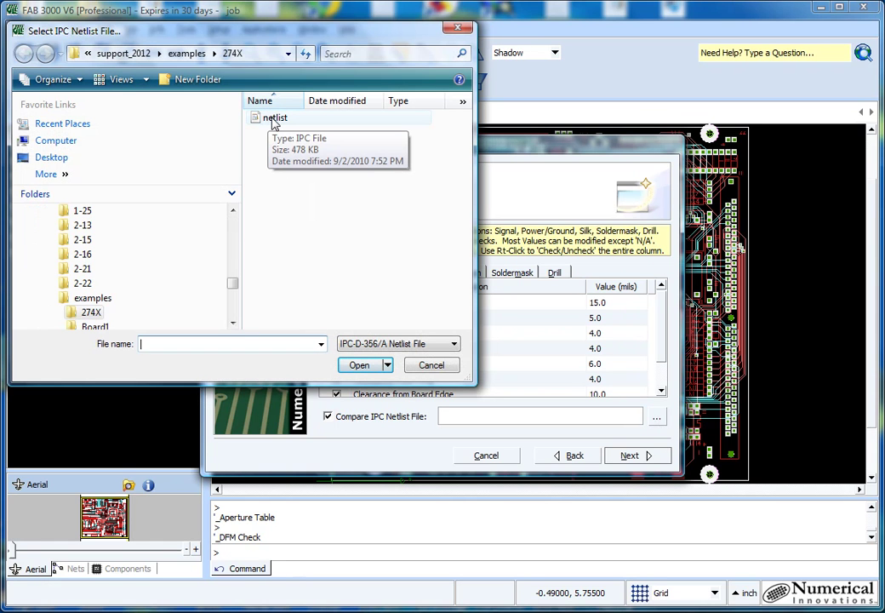
click(274, 120)
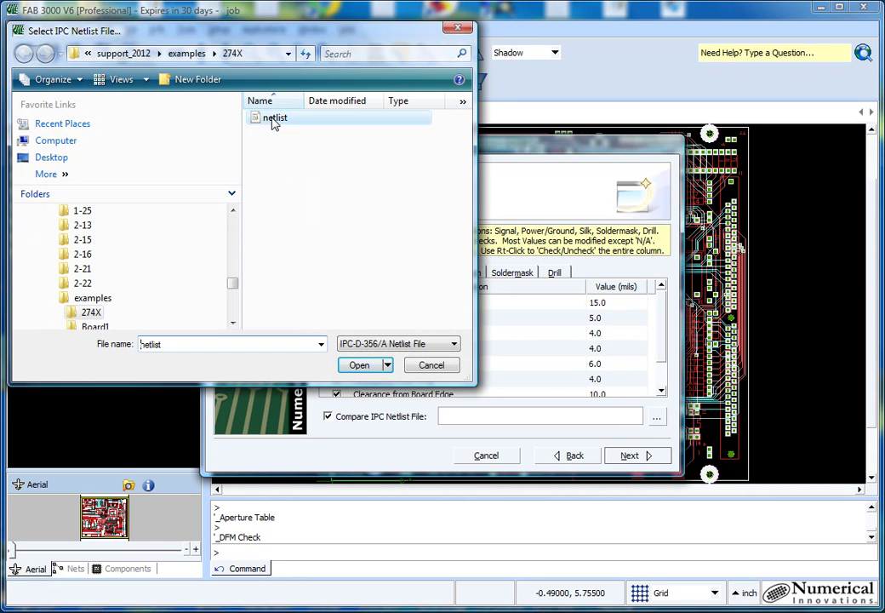
click(352, 364)
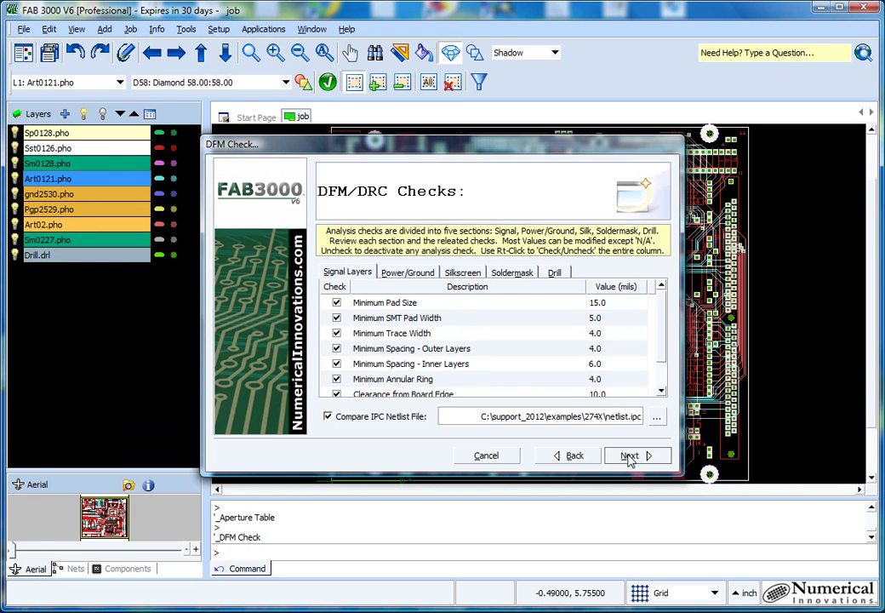
Review the plane, silkscreen, soldermask and drill check tabs, then run the DRC/DFM check.
click(409, 272)
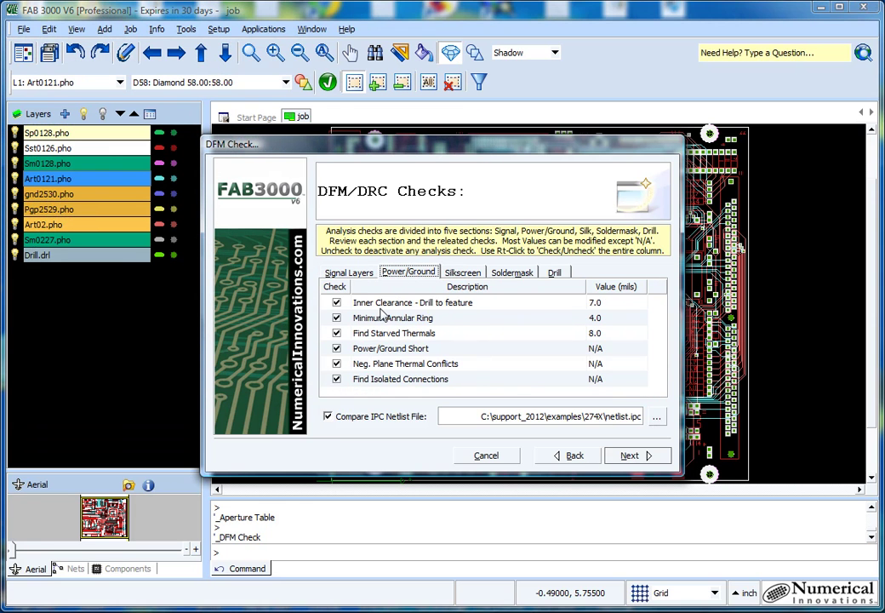
click(465, 273)
click(511, 273)
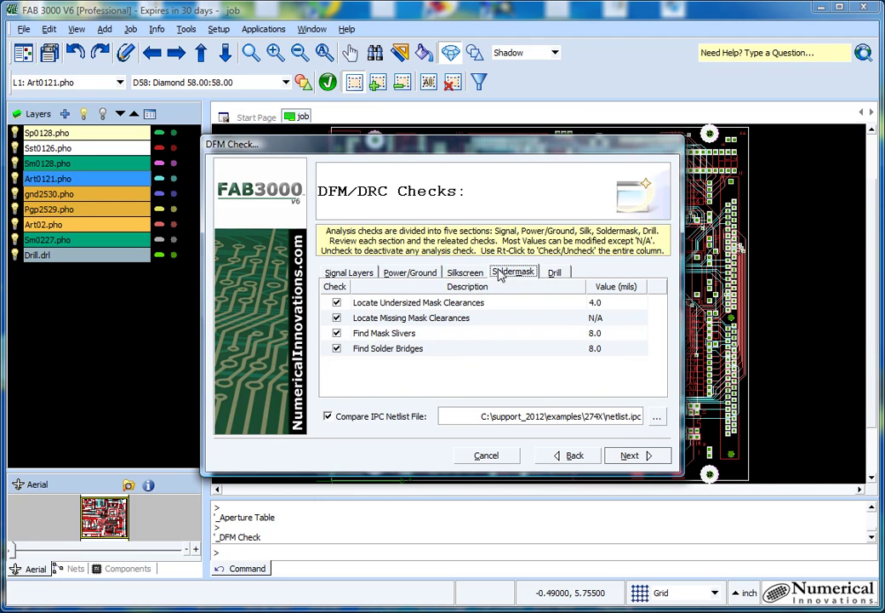
click(557, 273)
click(354, 274)
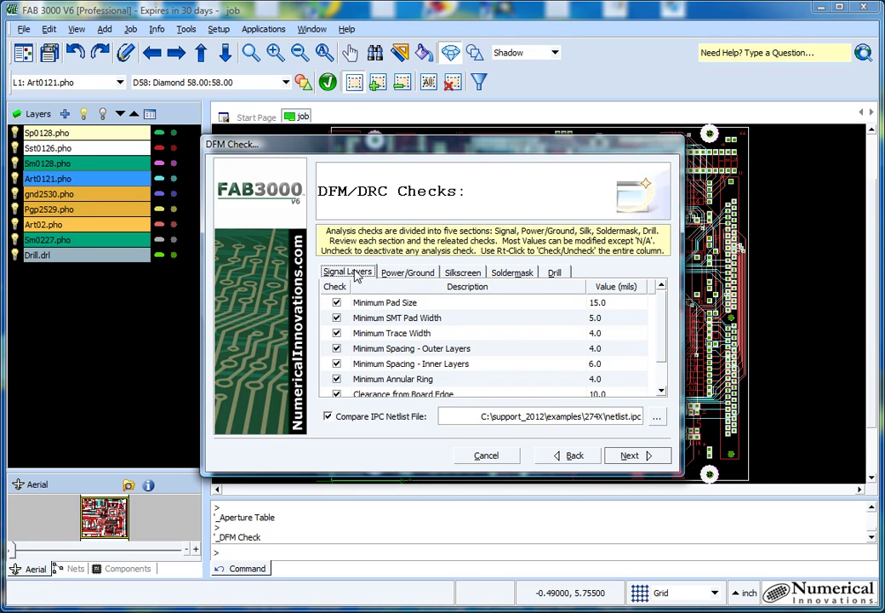
click(632, 456)
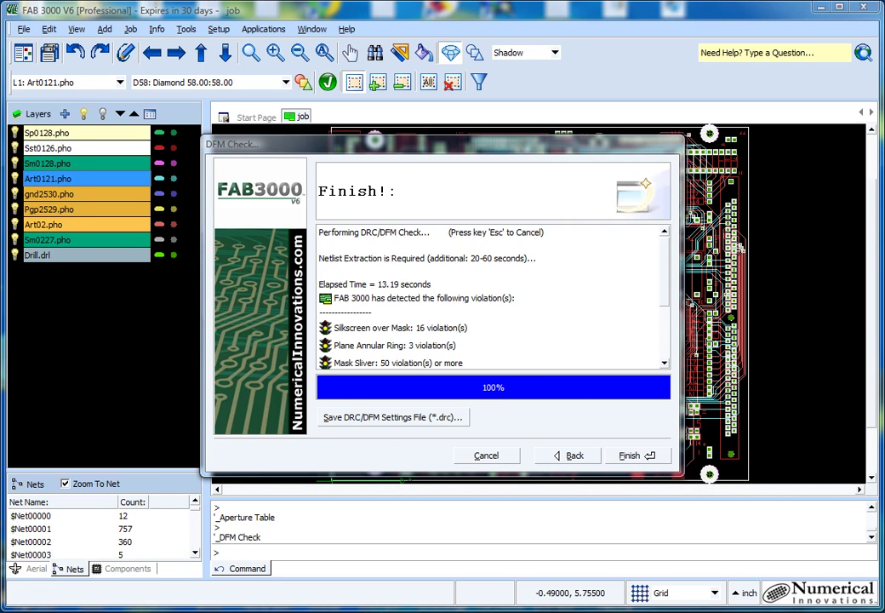
Scroll the violations log to review Mask Sliver, Missing Copper and External Net Missing.
drag(668, 291, 668, 313)
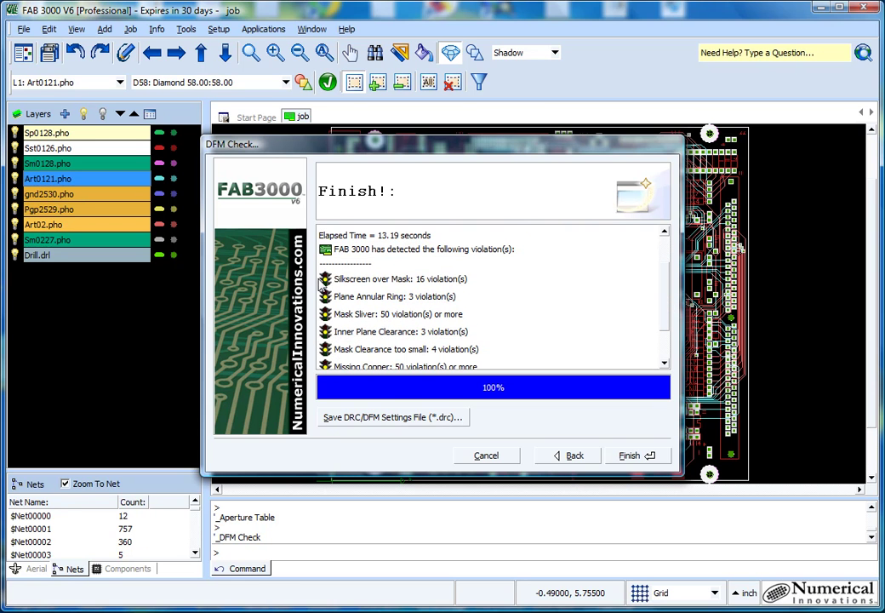
drag(668, 290, 669, 318)
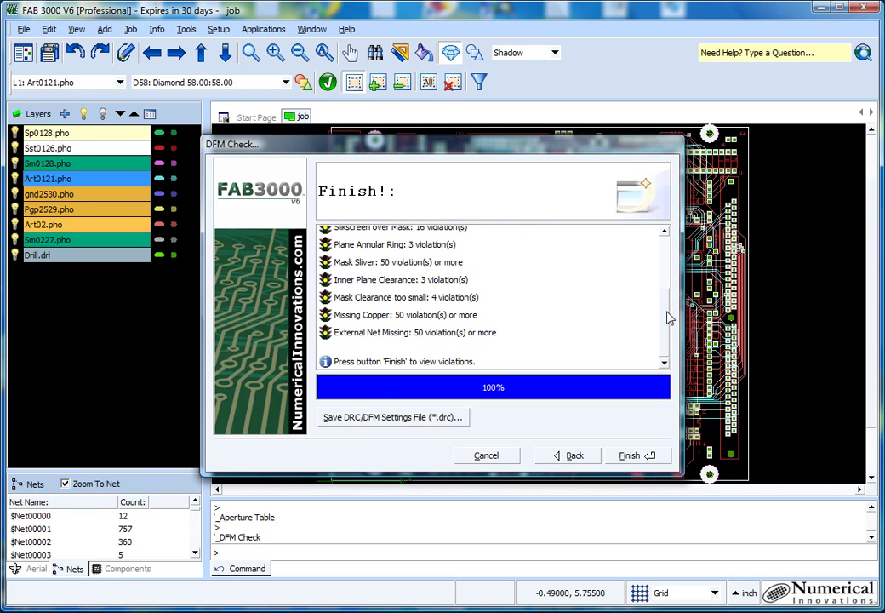